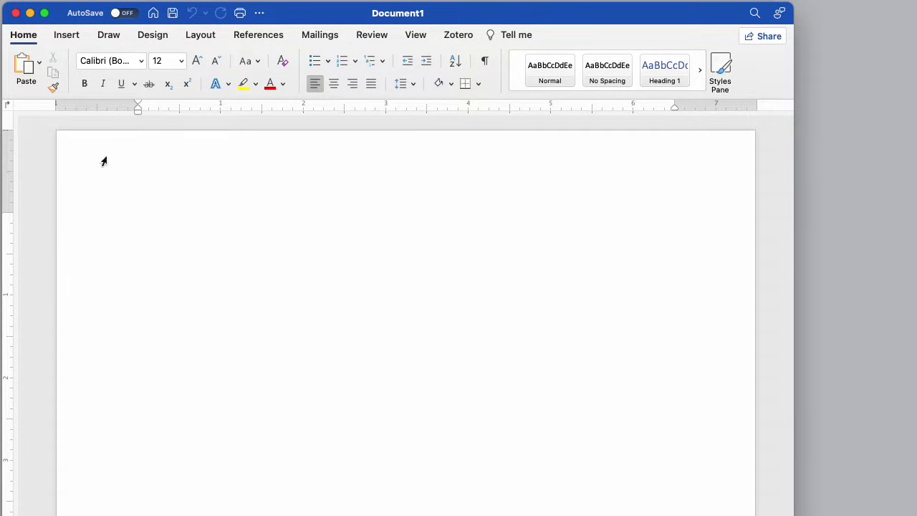
Paste the bidder letter onto the blank page as plain text with Keep Text Only.
right_click(82, 165)
left_click(184, 219)
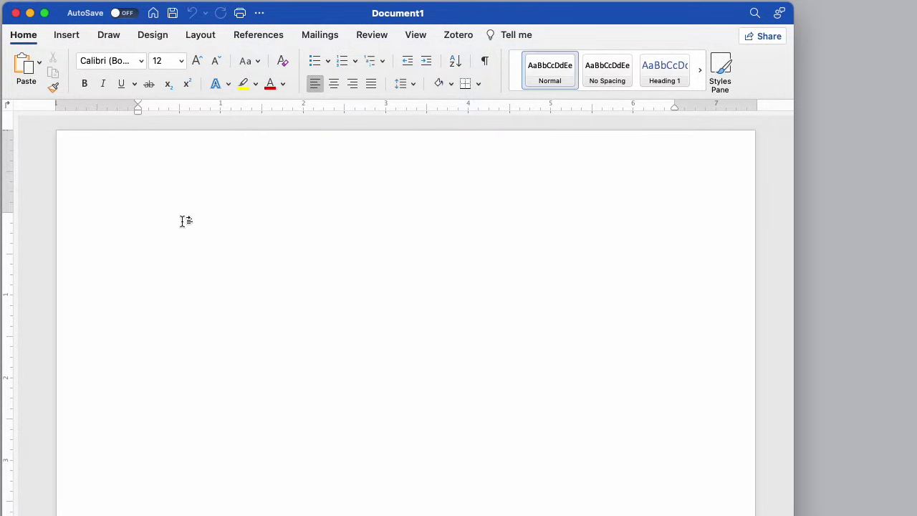
left_click(40, 64)
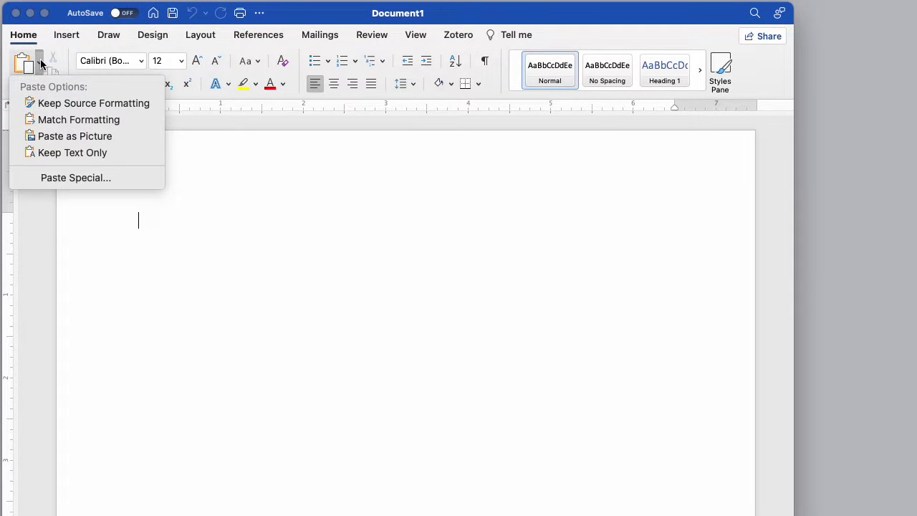
left_click(85, 154)
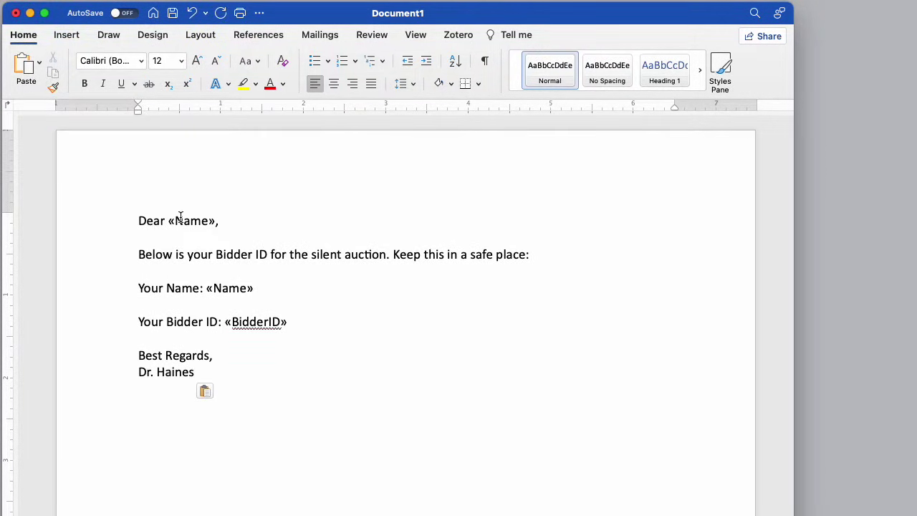
Delete the old «Name» fields after Dear and Your Name and the «BidderID» field.
left_click_drag(169, 220, 215, 221)
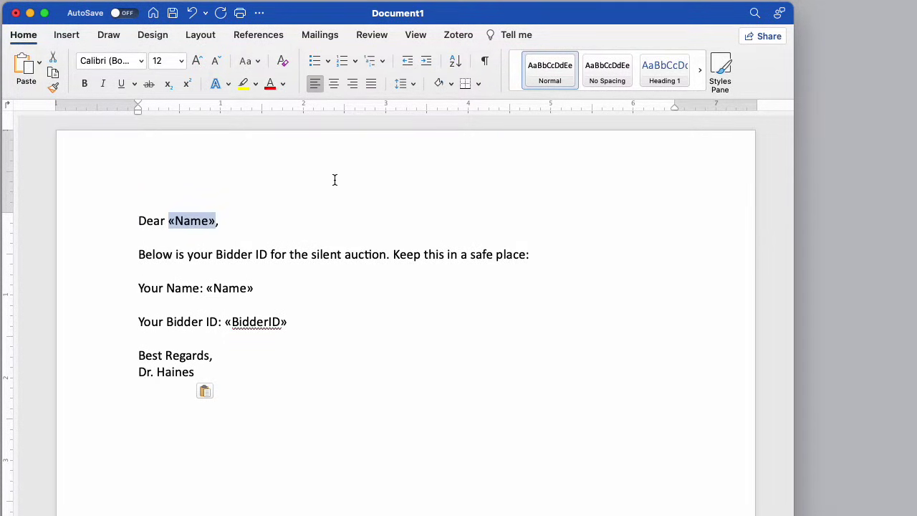
key("BackSpace")
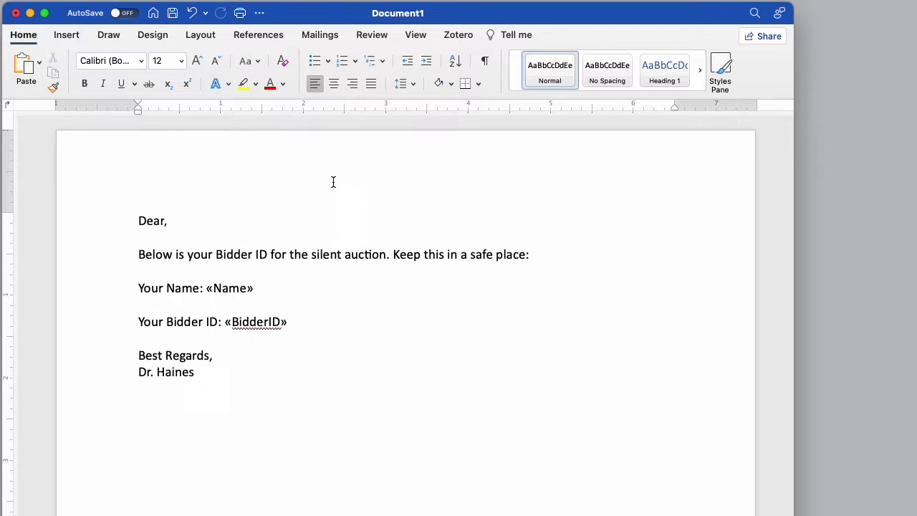
key("super+z")
key("Left")
key("shift+Right")
key("shift+Right")
key("shift+Right")
key("shift+Right")
key("shift+Right")
key("shift+Right")
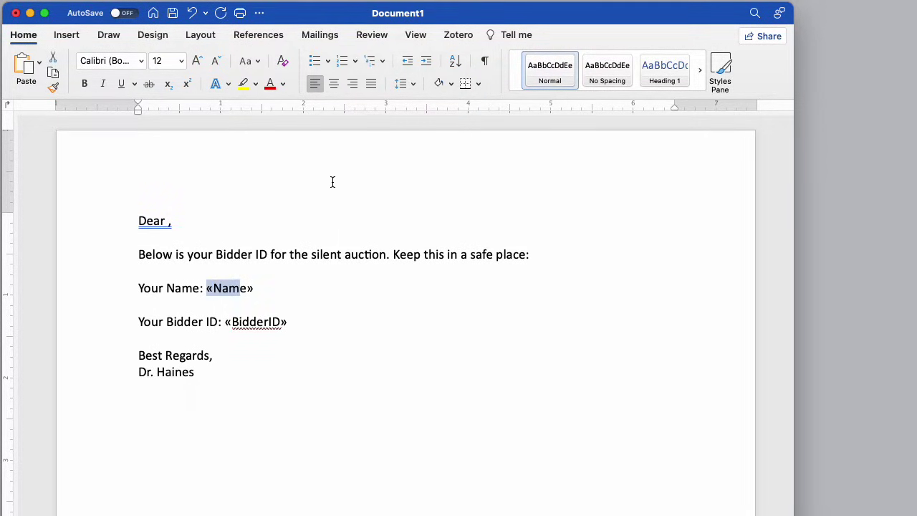
key("BackSpace")
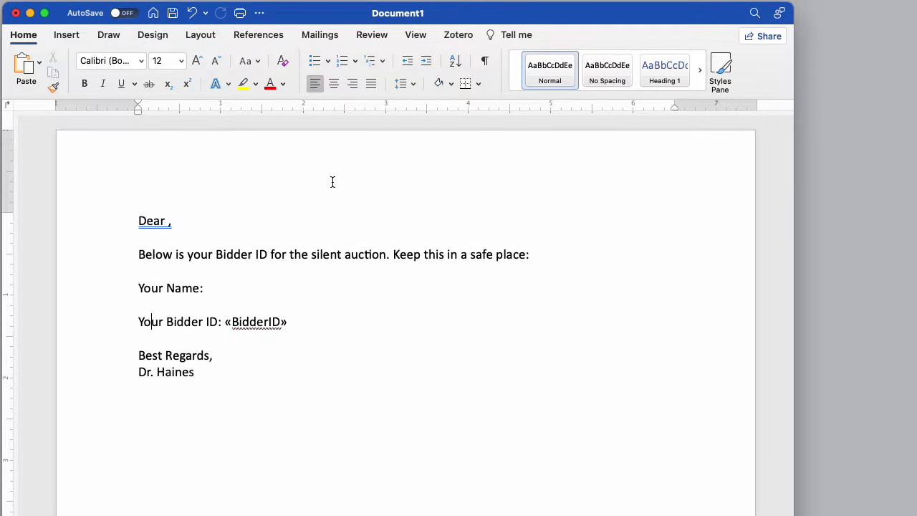
key("shift+Right")
key("shift+Right")
key("shift+Right")
key("shift+Right")
key("shift+Right")
key("shift+Right")
key("shift+Right")
key("shift+Right")
key("shift+Right")
key("shift+Right")
key("BackSpace")
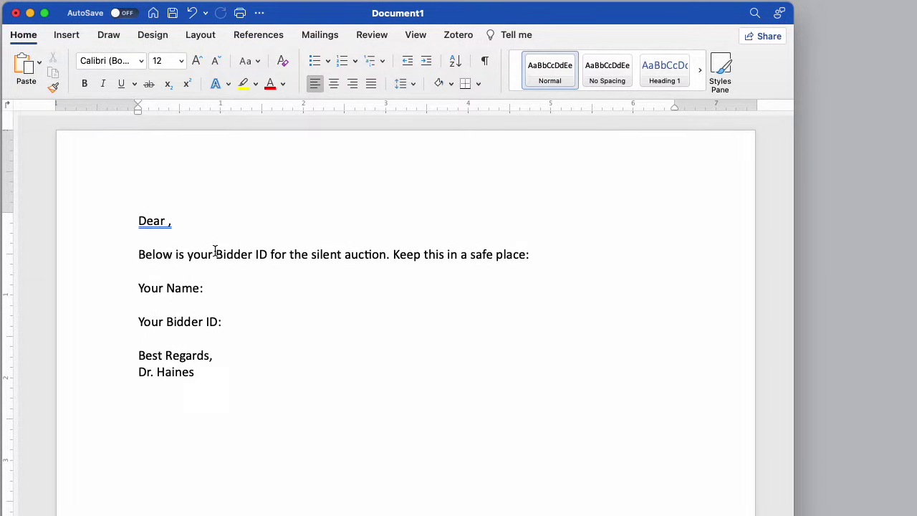
Start a mail merge of type Email Messages from the Mailings tab.
left_click(320, 39)
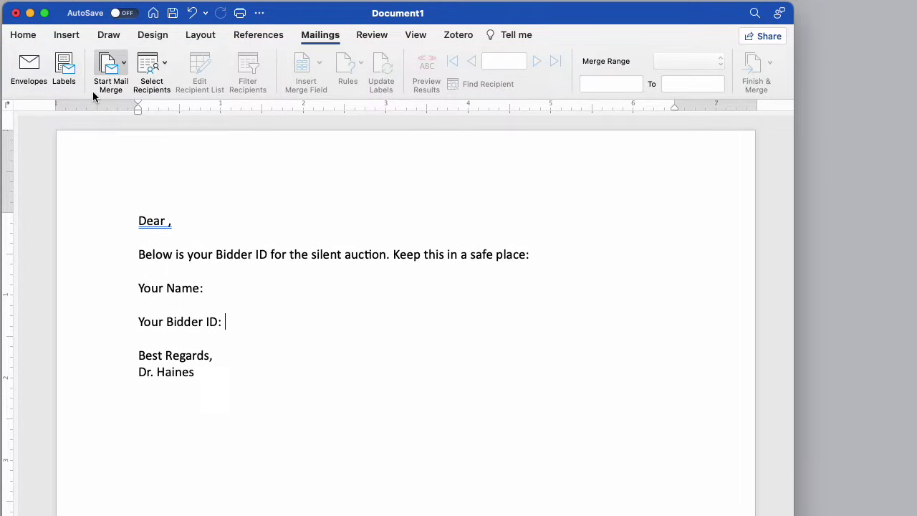
left_click(124, 66)
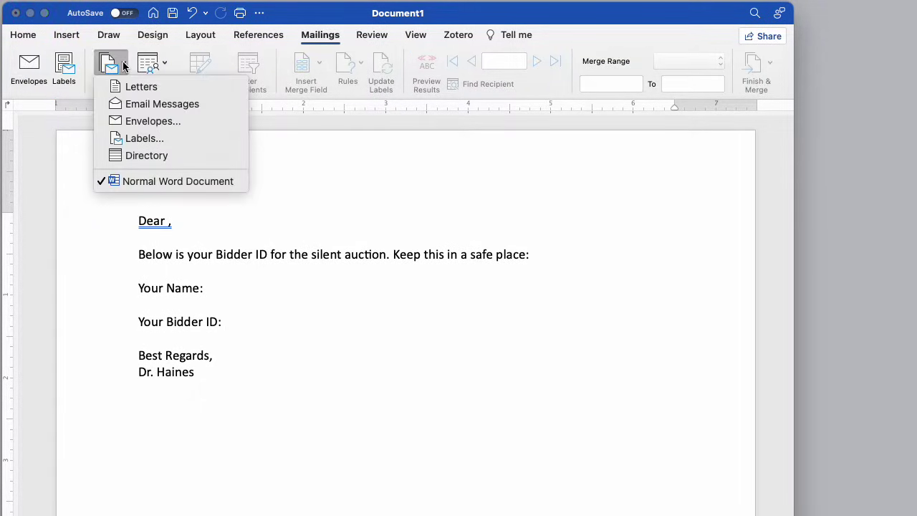
left_click(140, 104)
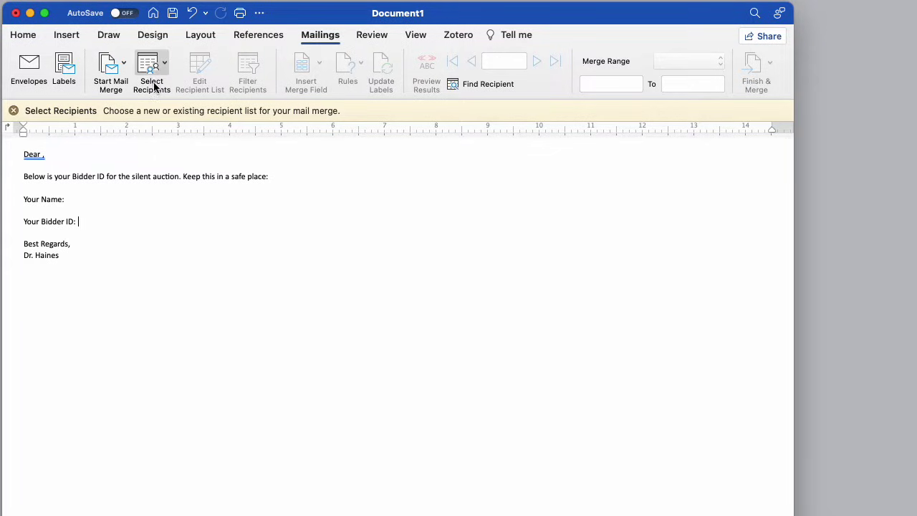
Choose Sample Data.csv on the Desktop as the existing recipient list.
left_click(161, 64)
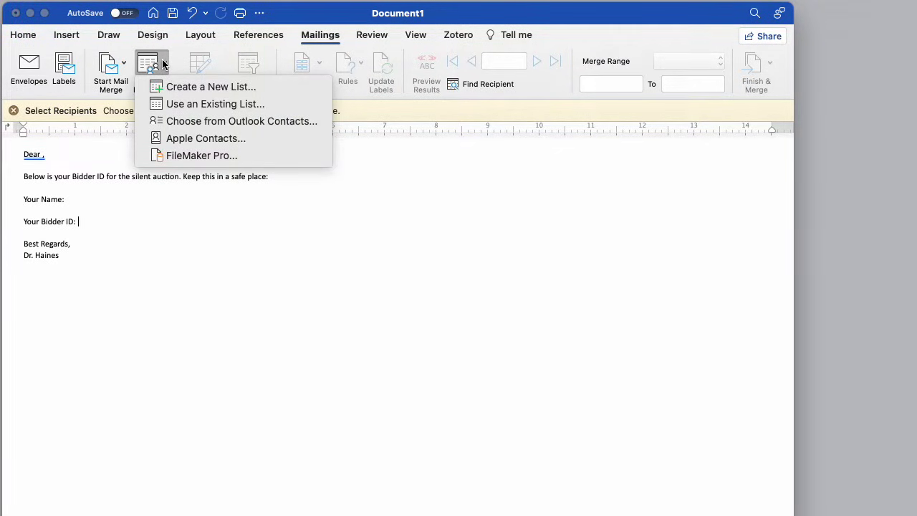
left_click(194, 105)
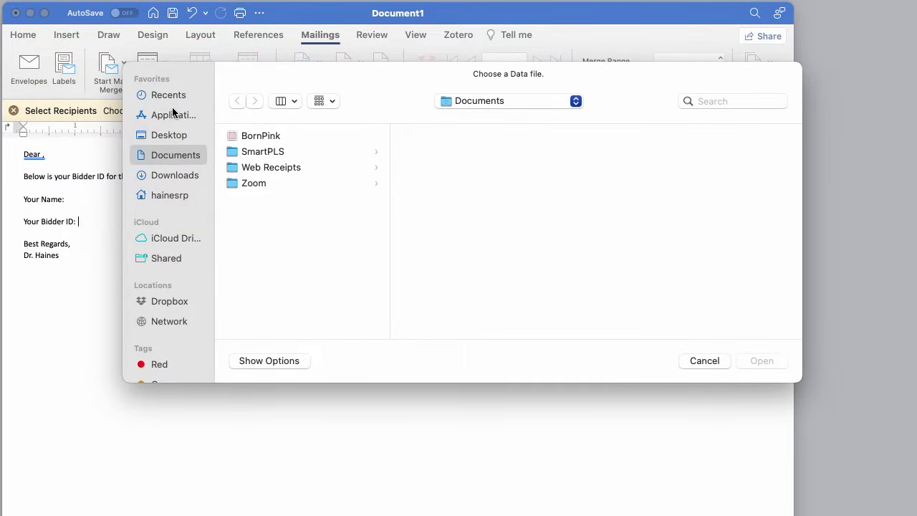
left_click(170, 135)
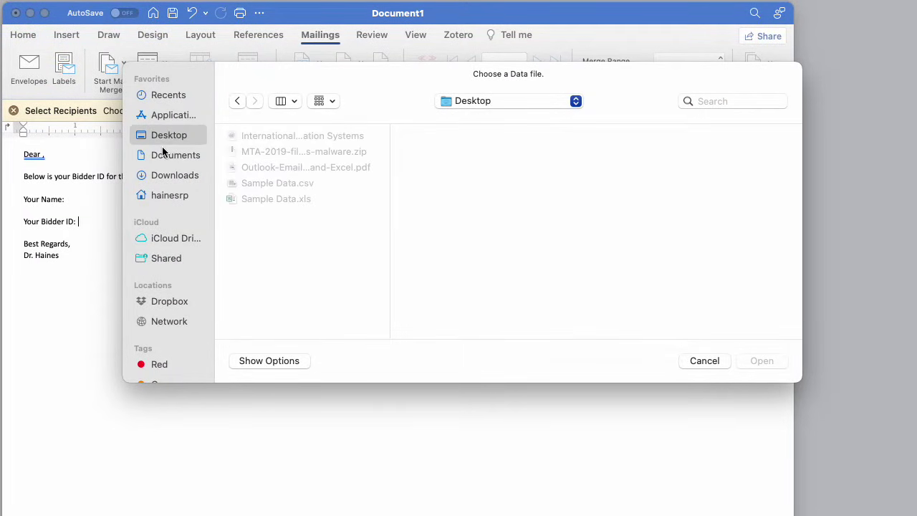
left_click(254, 185)
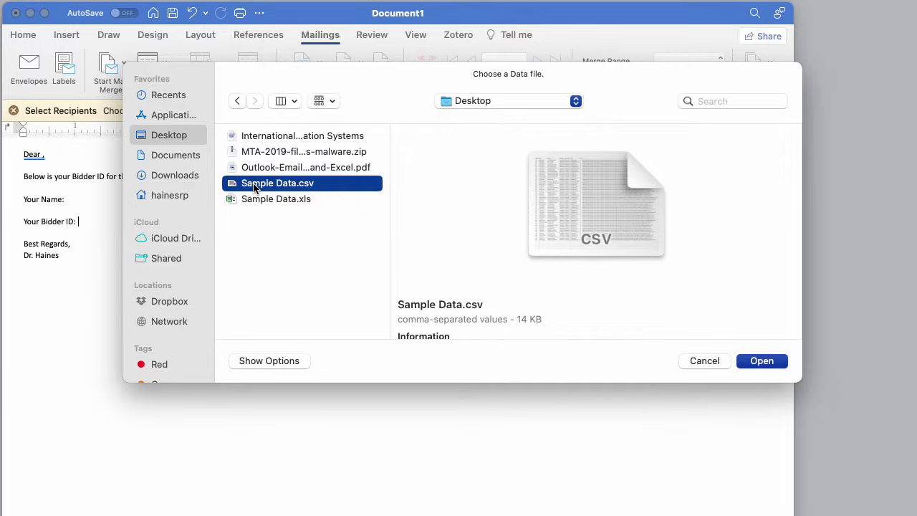
left_click(264, 201)
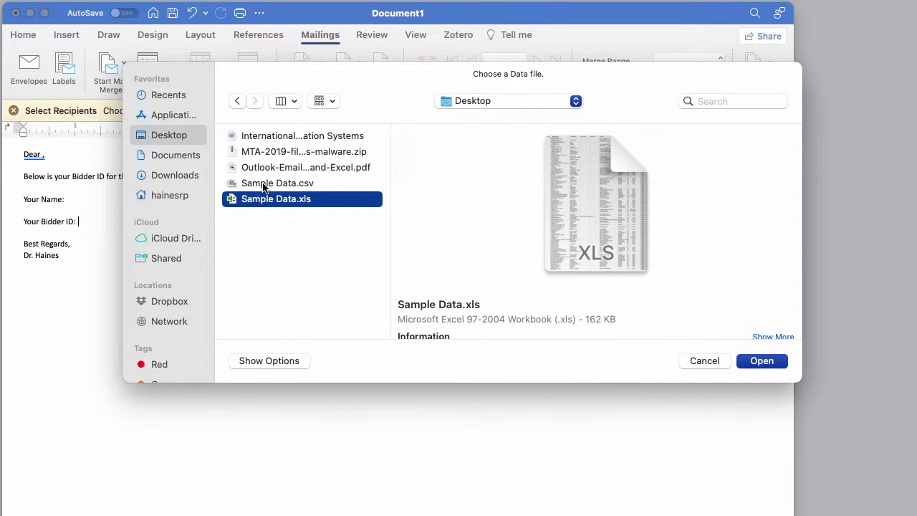
left_click(264, 184)
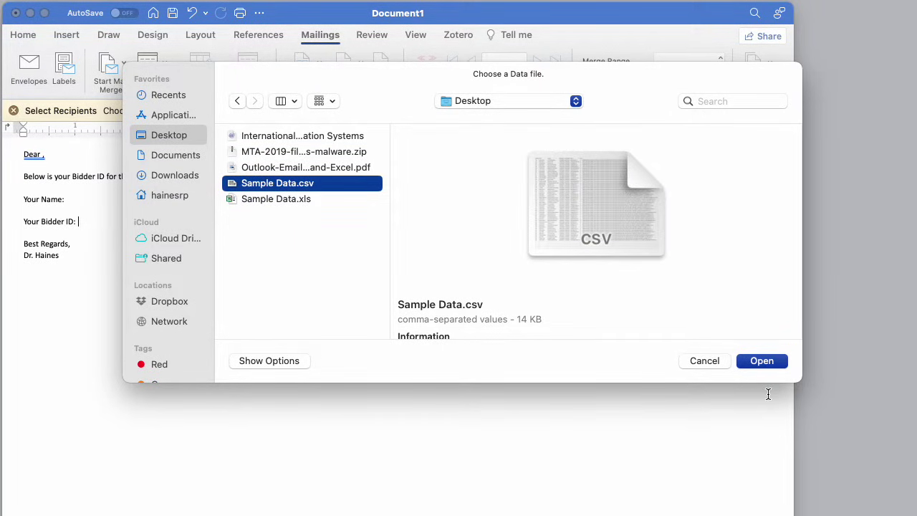
Open Sample Data.csv with UTF-8 encoding and review the first four recipient records.
left_click(762, 361)
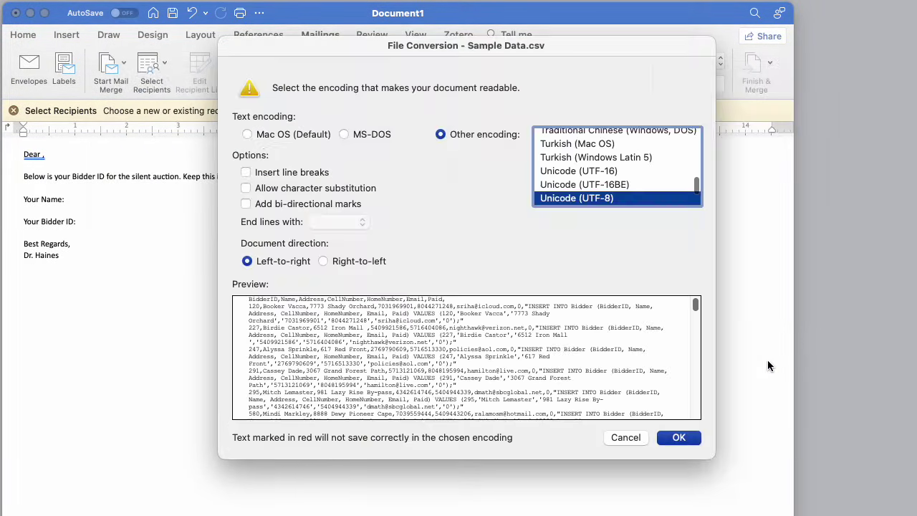
left_click(678, 437)
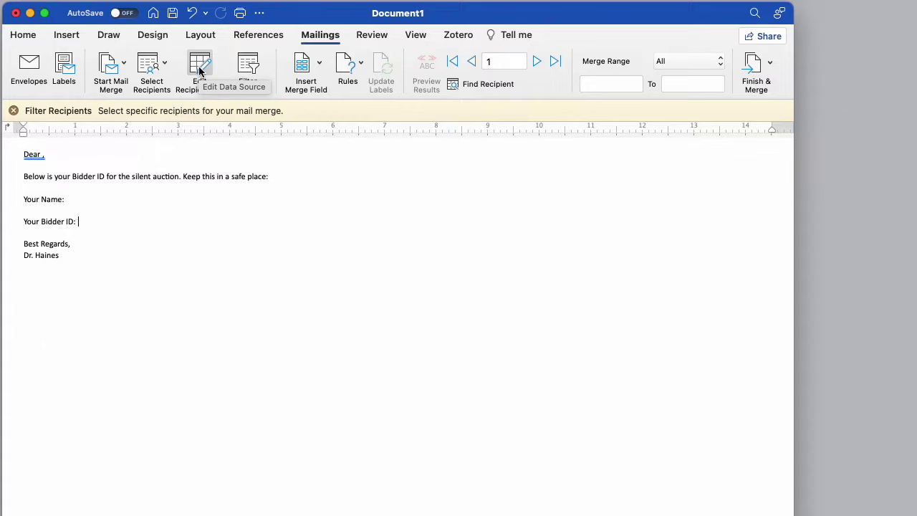
left_click(200, 69)
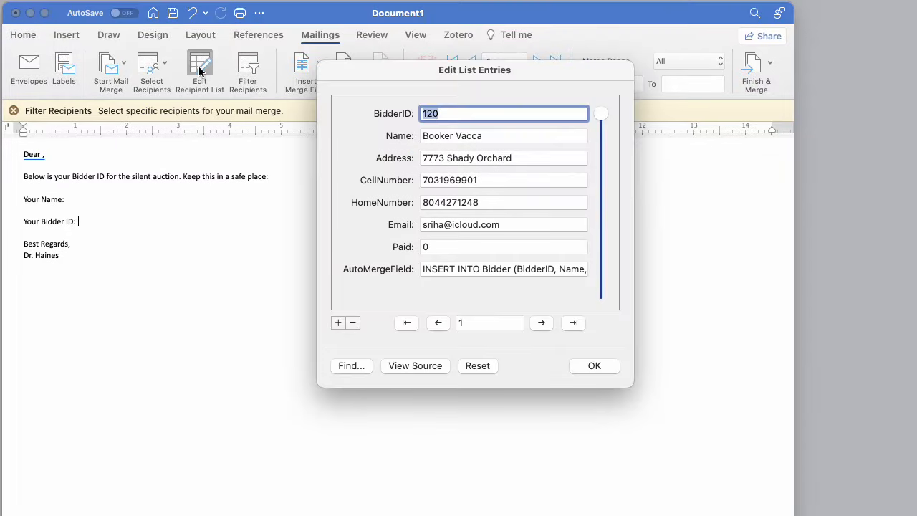
left_click(542, 322)
left_click(543, 323)
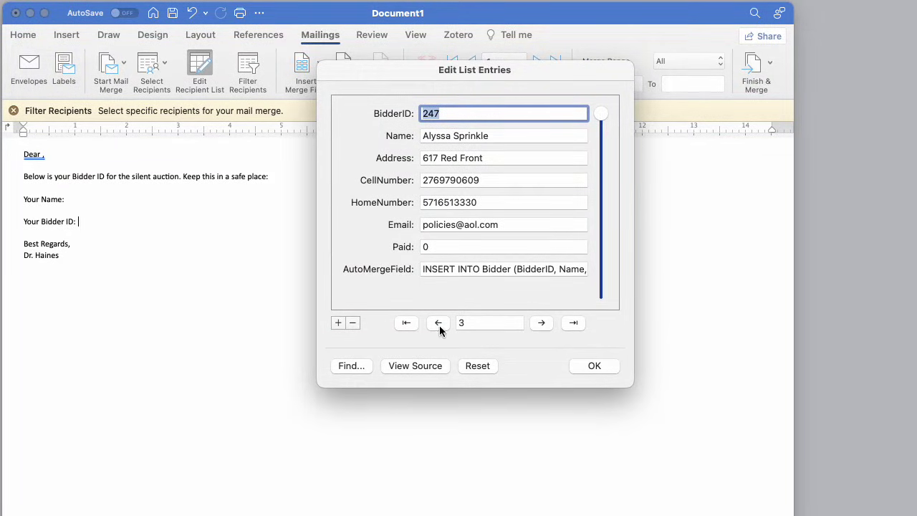
left_click(543, 322)
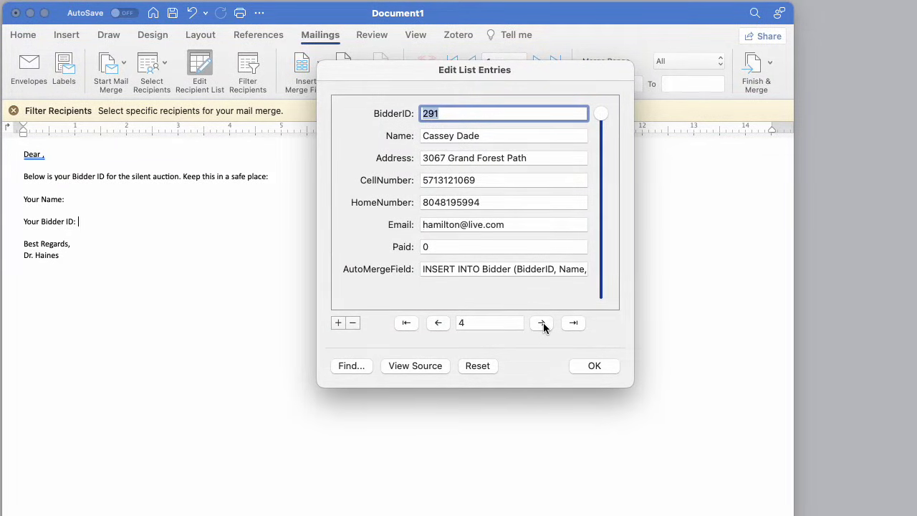
left_click(595, 366)
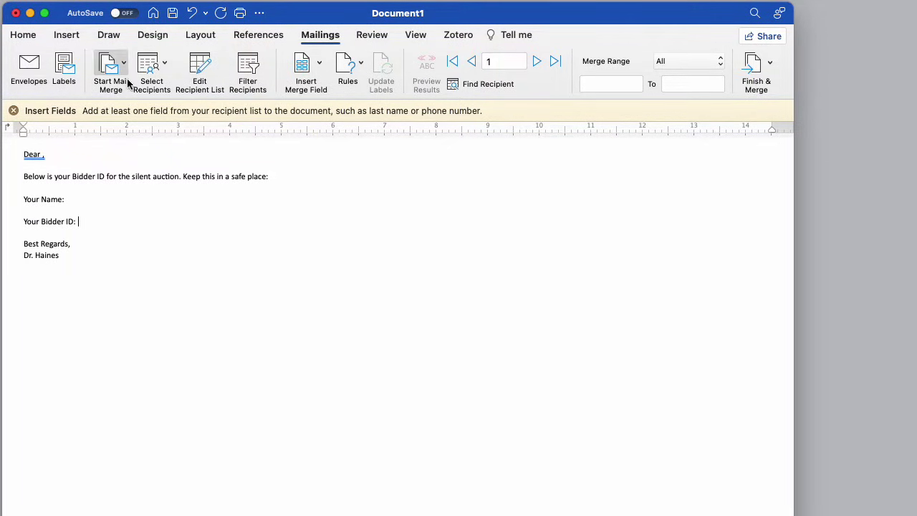
left_click(247, 69)
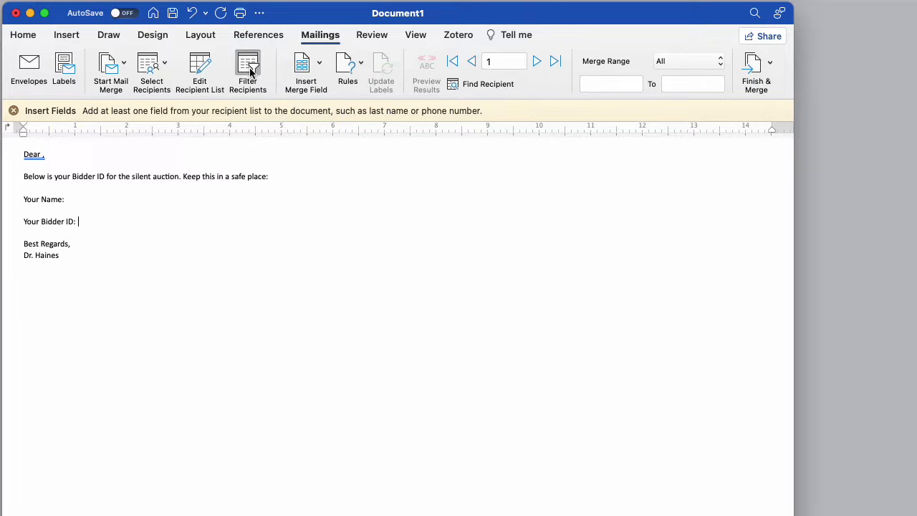
left_click(662, 341)
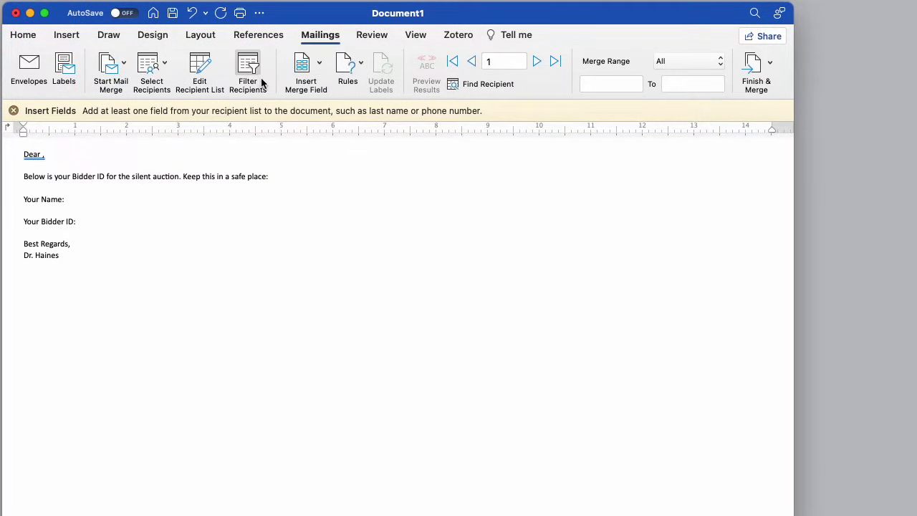
left_click(317, 64)
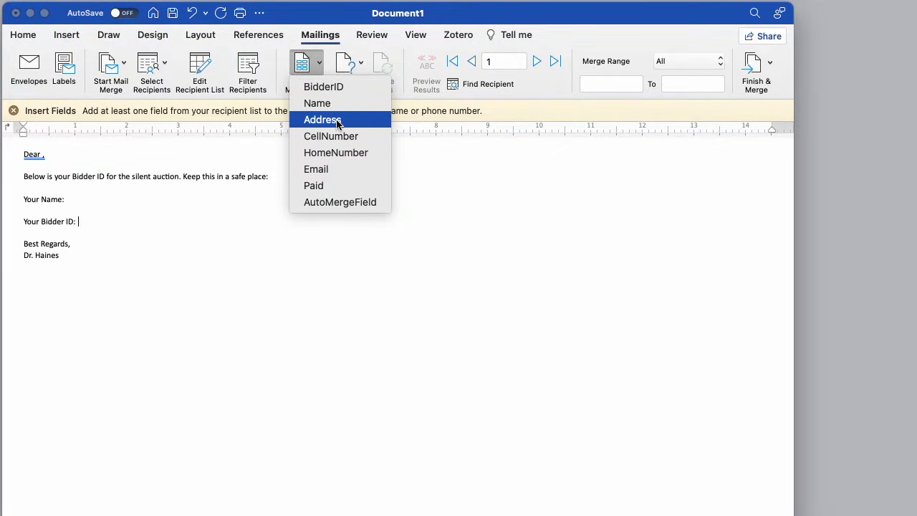
left_click(318, 63)
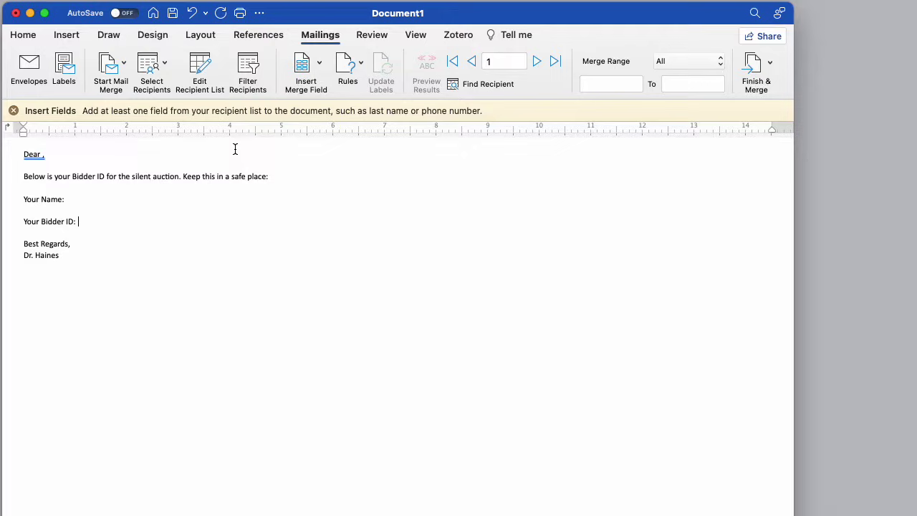
left_click(319, 64)
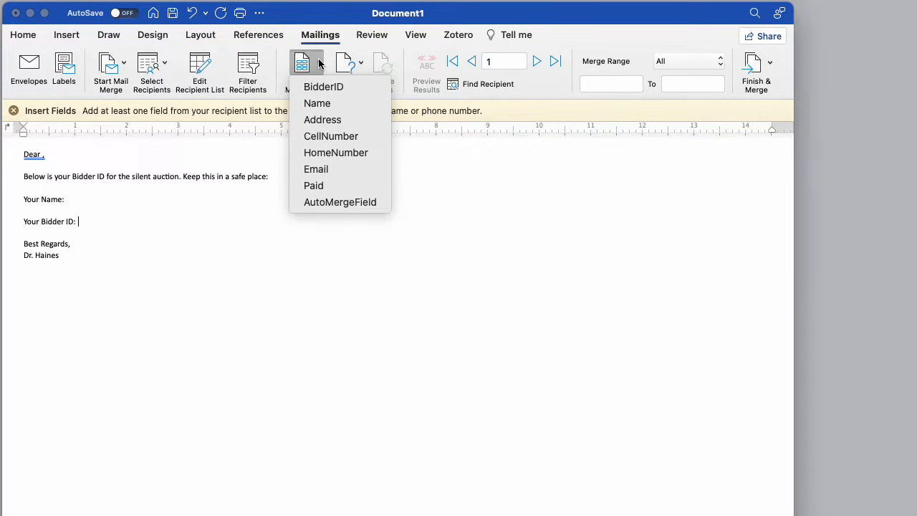
left_click(319, 64)
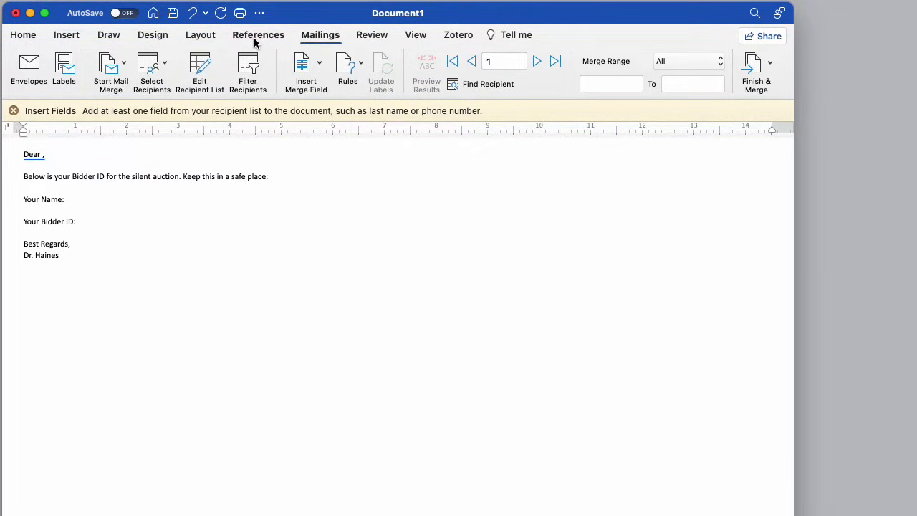
Insert «BidderID» on the Bidder ID line and «Name» after Your Name and Dear.
left_click(318, 65)
left_click(322, 87)
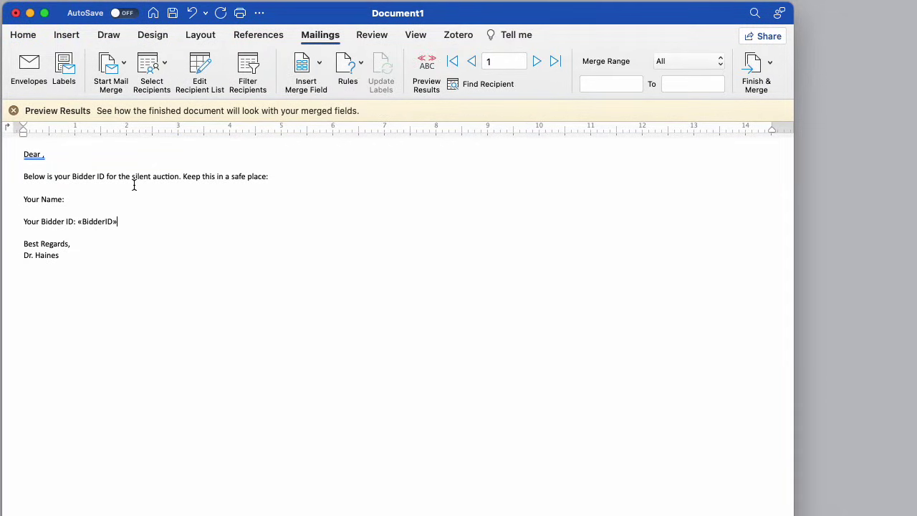
left_click(77, 200)
left_click(320, 64)
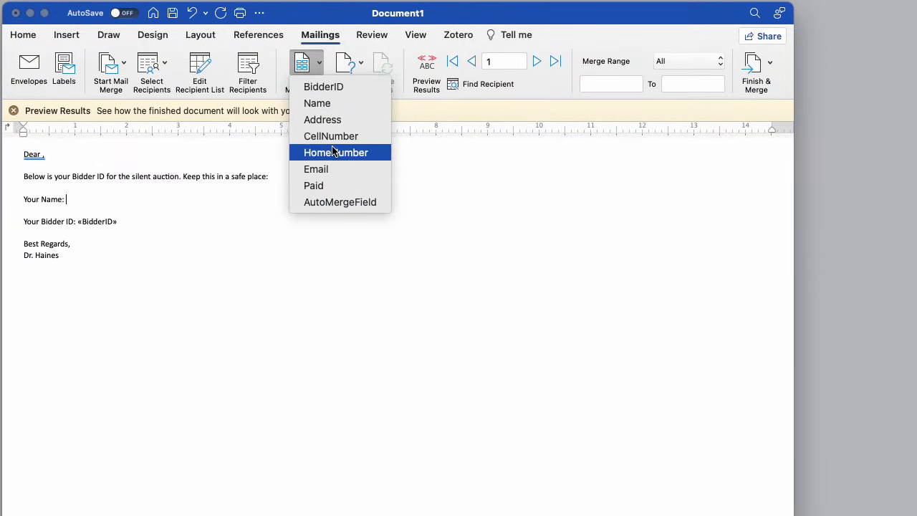
left_click(332, 105)
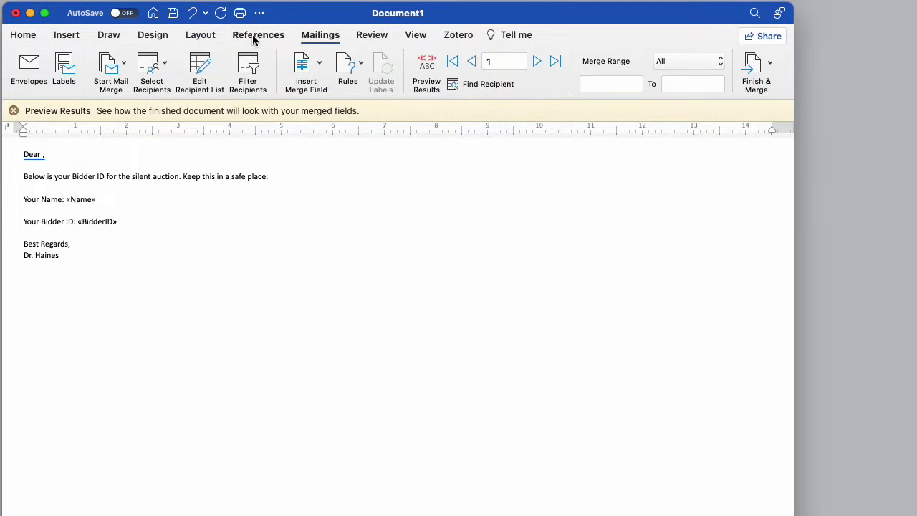
left_click(320, 64)
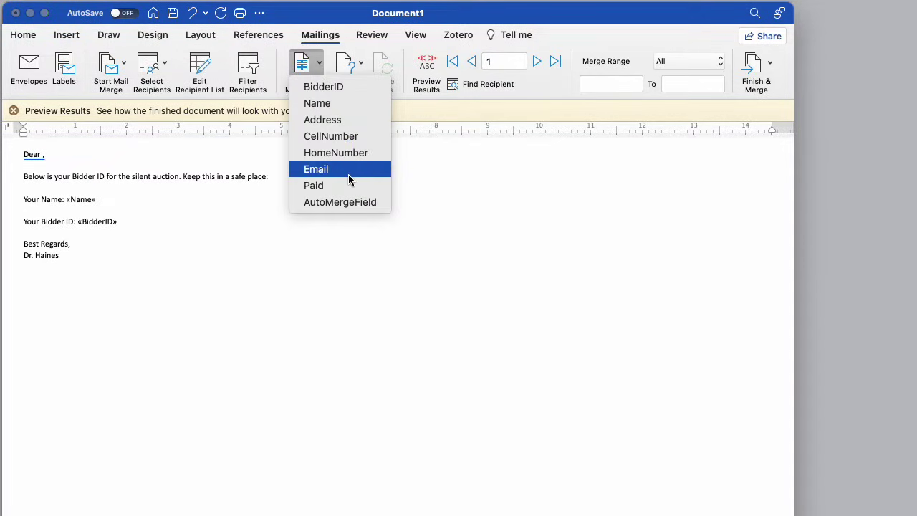
left_click(334, 108)
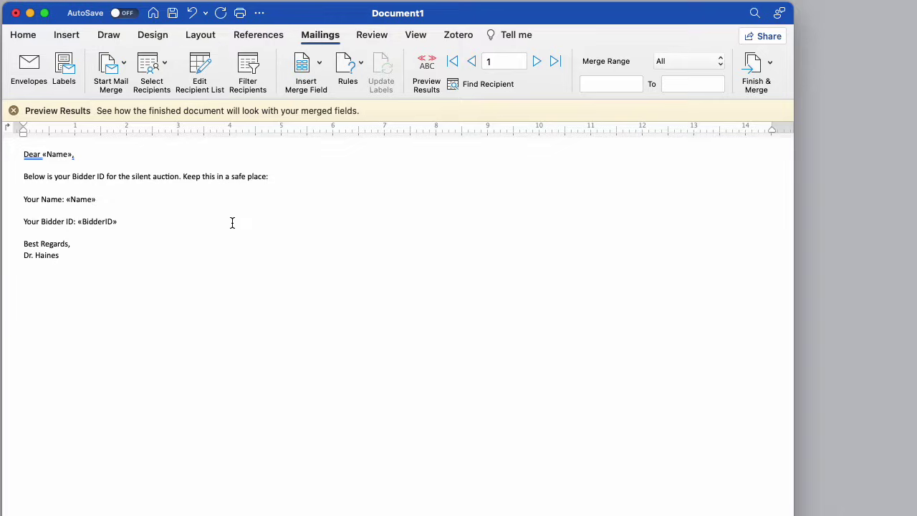
Preview the merged letter for seven recipients, then switch back to field codes.
left_click(426, 66)
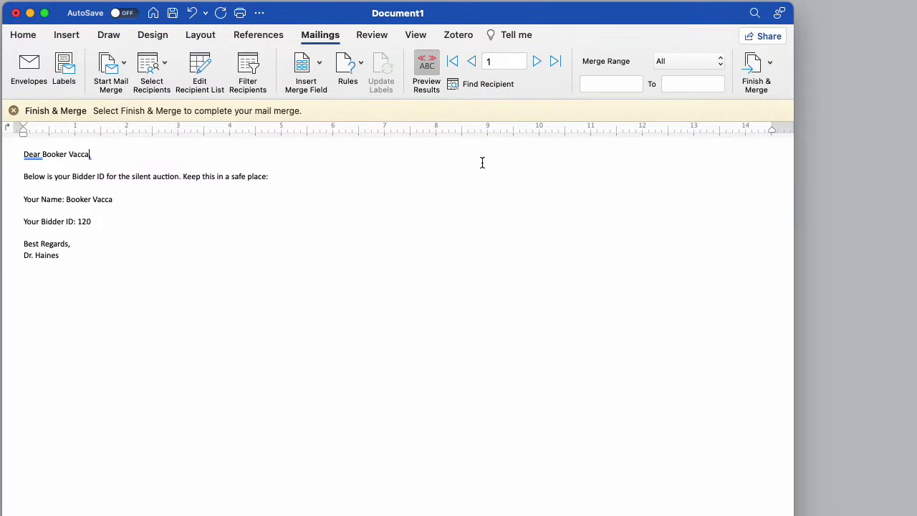
left_click(538, 62)
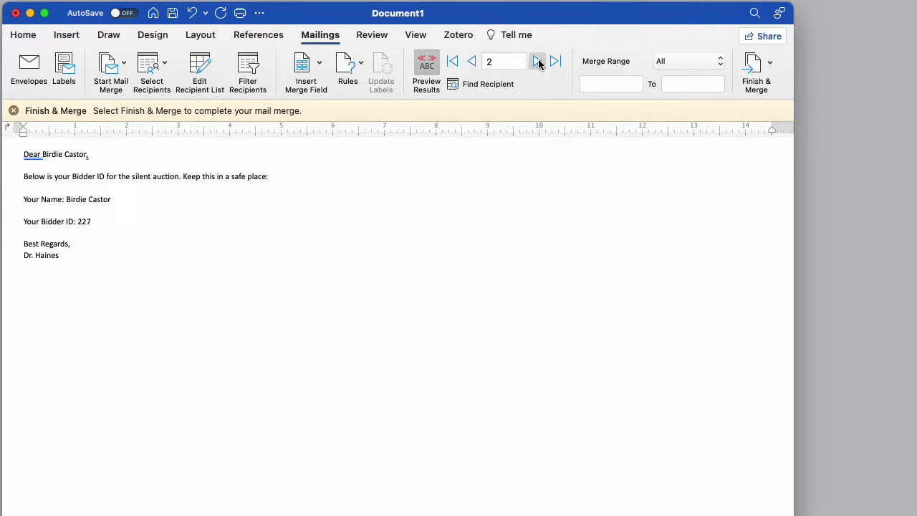
left_click(538, 61)
left_click(538, 62)
left_click(537, 62)
left_click(537, 61)
left_click(538, 61)
left_click(537, 62)
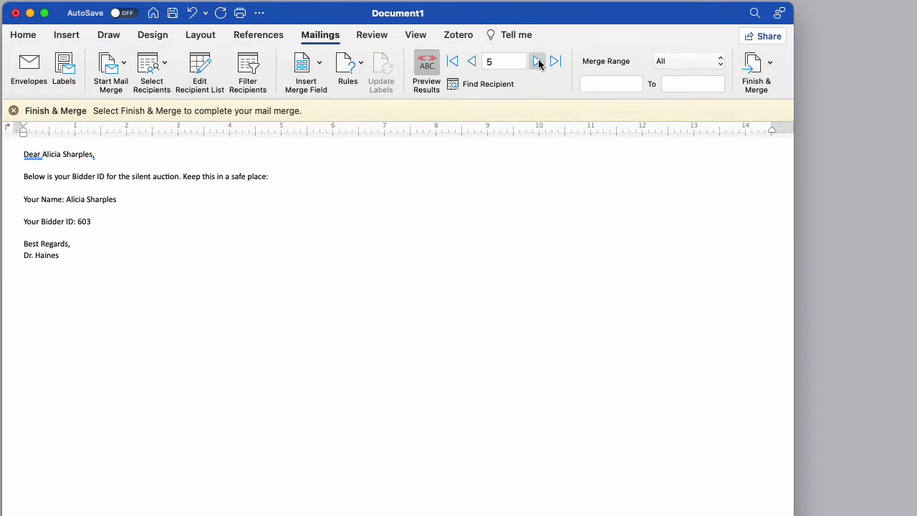
left_click(538, 62)
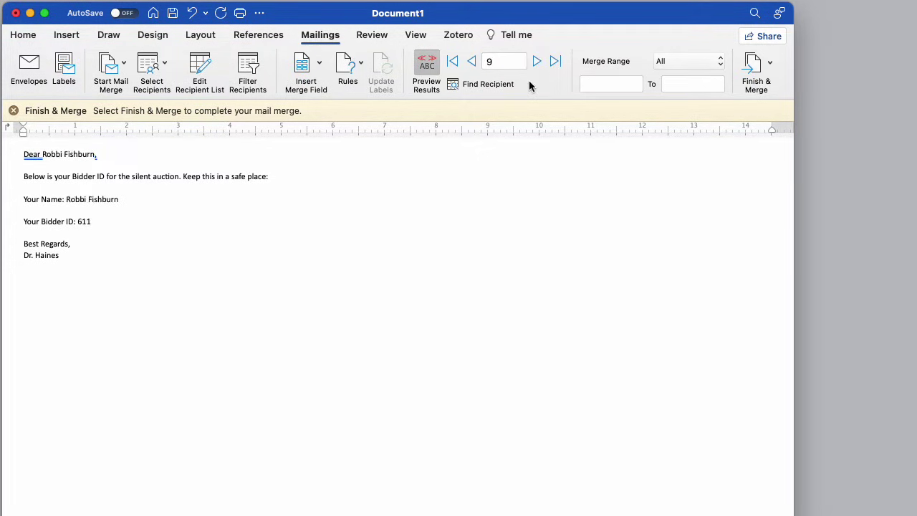
left_click(425, 65)
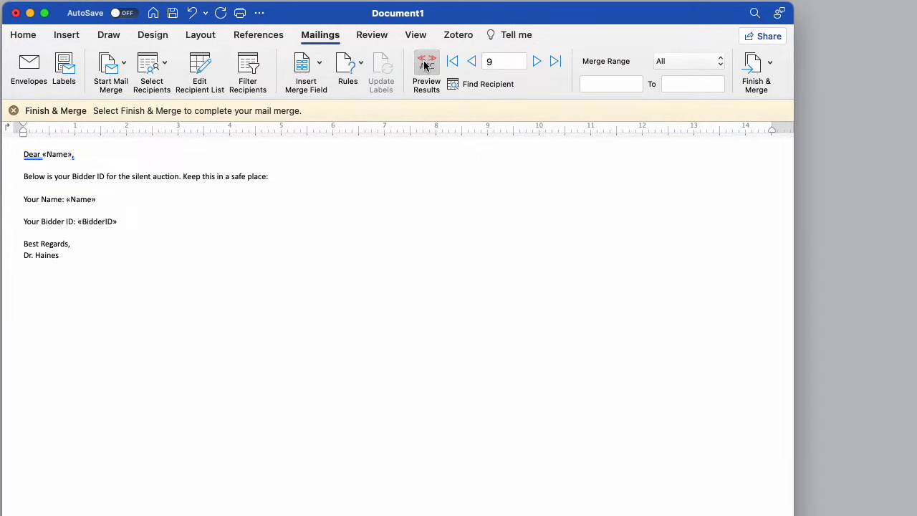
Add a comma after the greeting's «Name» field and move Mail's preferences beside the letter.
left_click(769, 66)
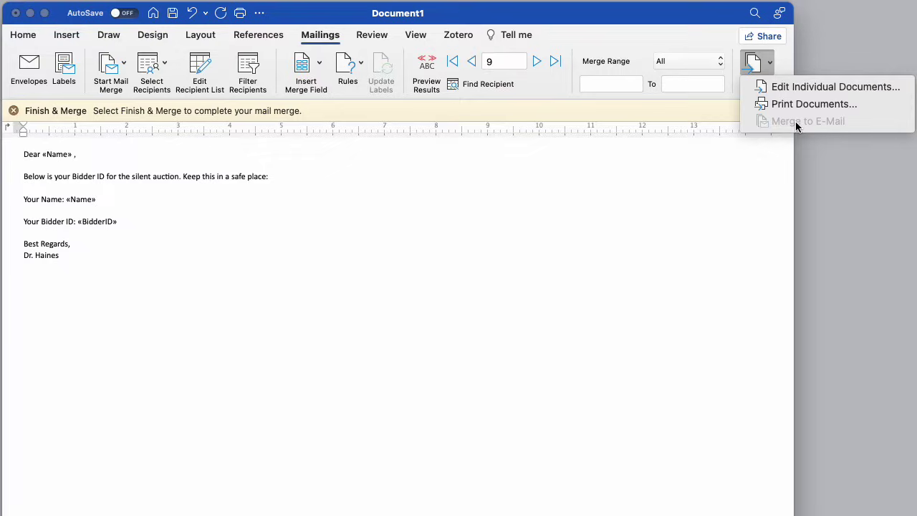
left_click(765, 62)
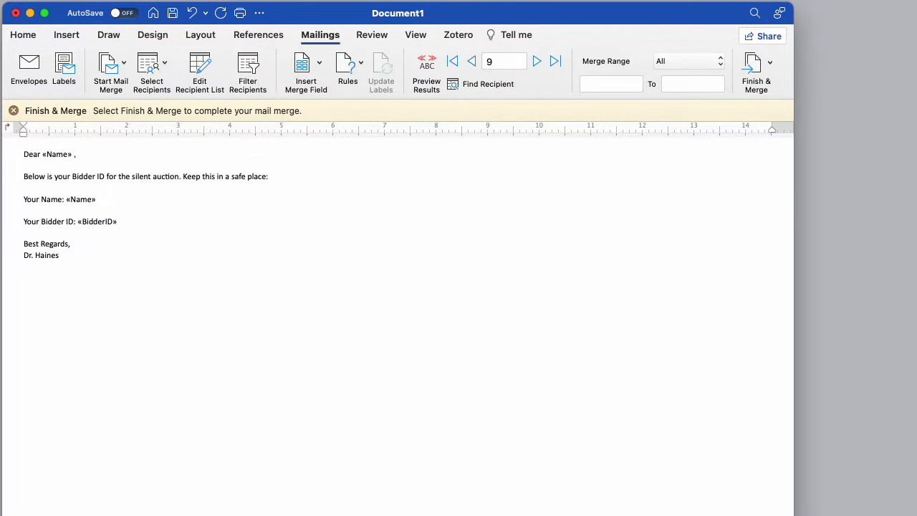
type(",")
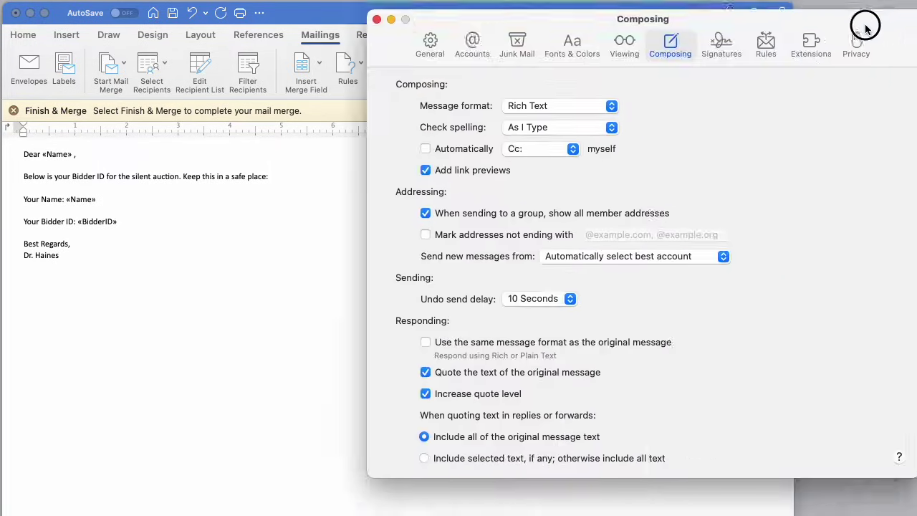
left_click_drag(870, 24, 811, 436)
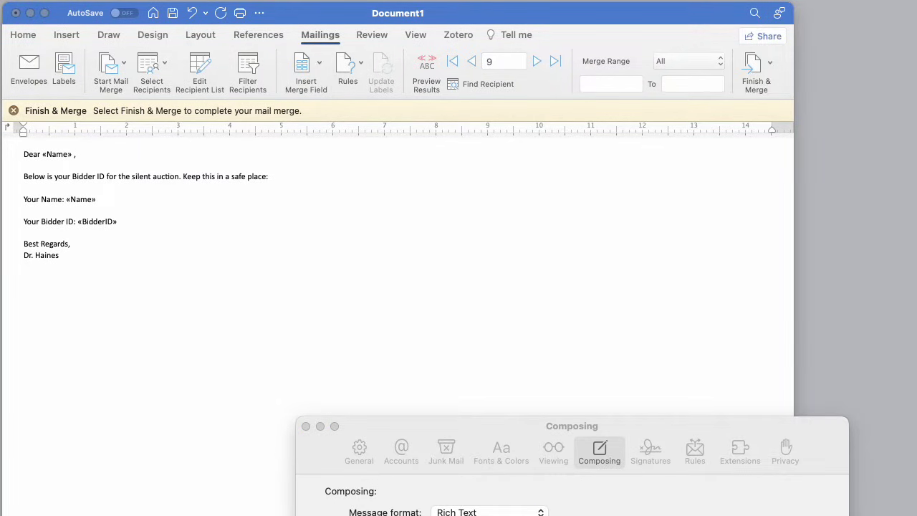
Set Mail's default email reader to Microsoft Outlook and close the preferences window.
left_click(359, 450)
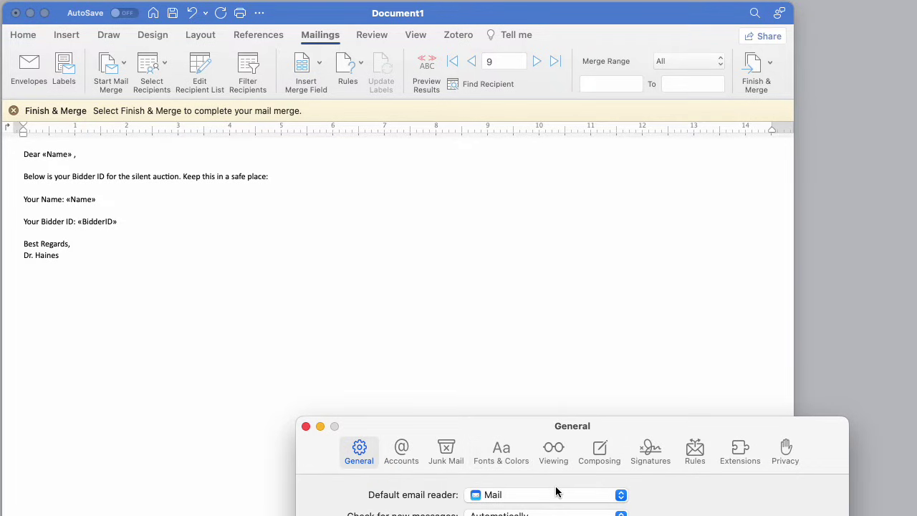
left_click_drag(609, 428, 545, 94)
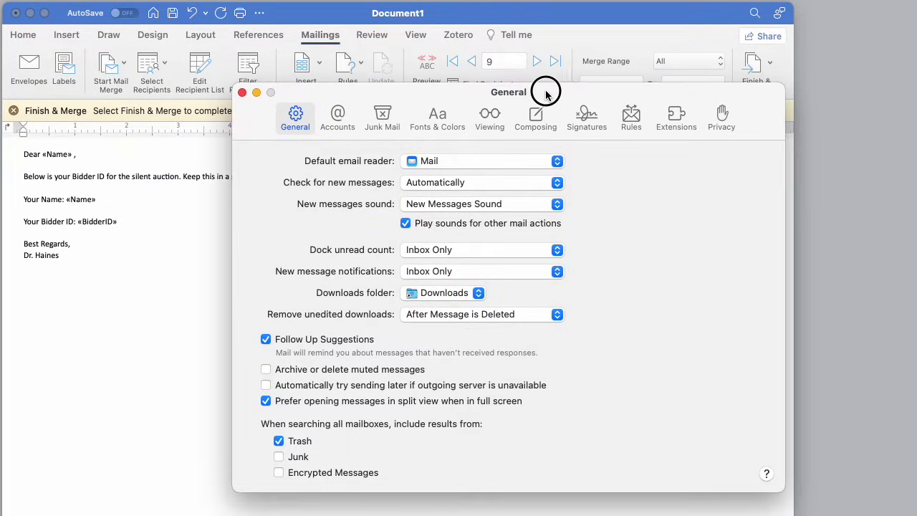
left_click(455, 165)
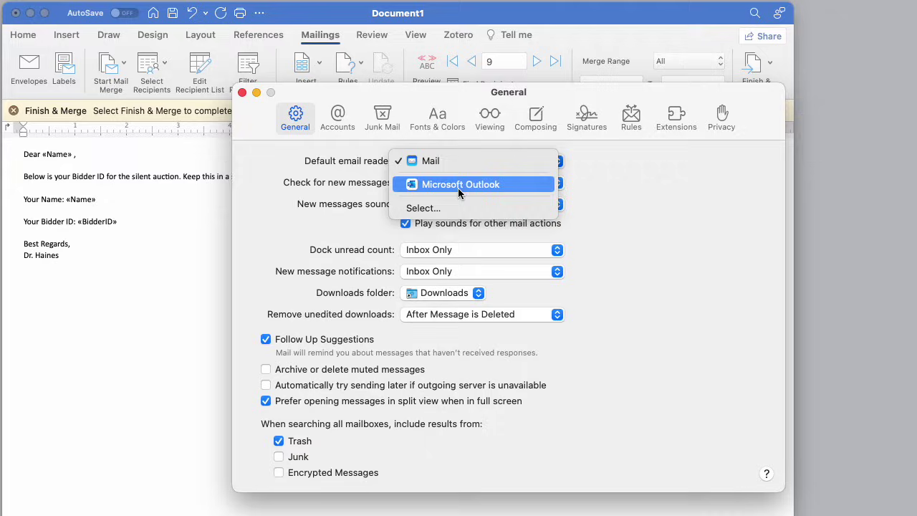
left_click(458, 185)
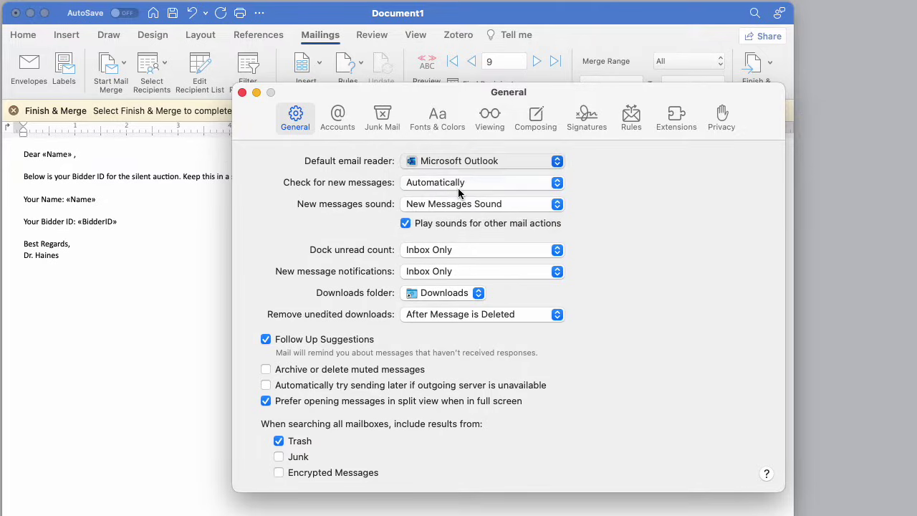
left_click(242, 92)
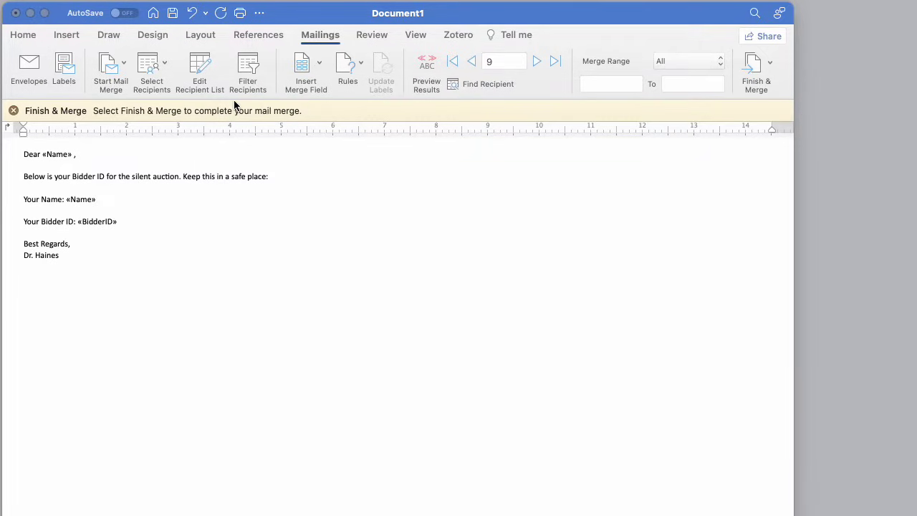
Save the bidder letter to the Desktop as 'Email Merge'.
left_click(770, 63)
left_click(769, 66)
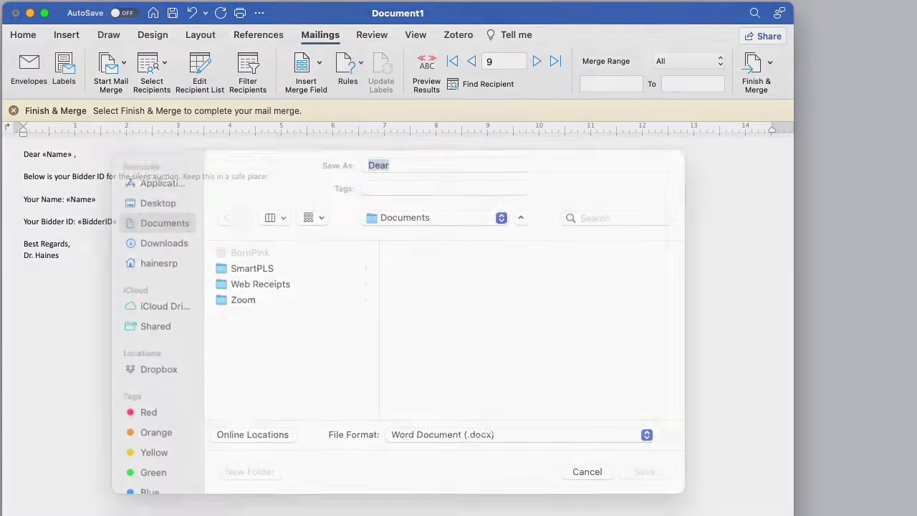
type("Ema")
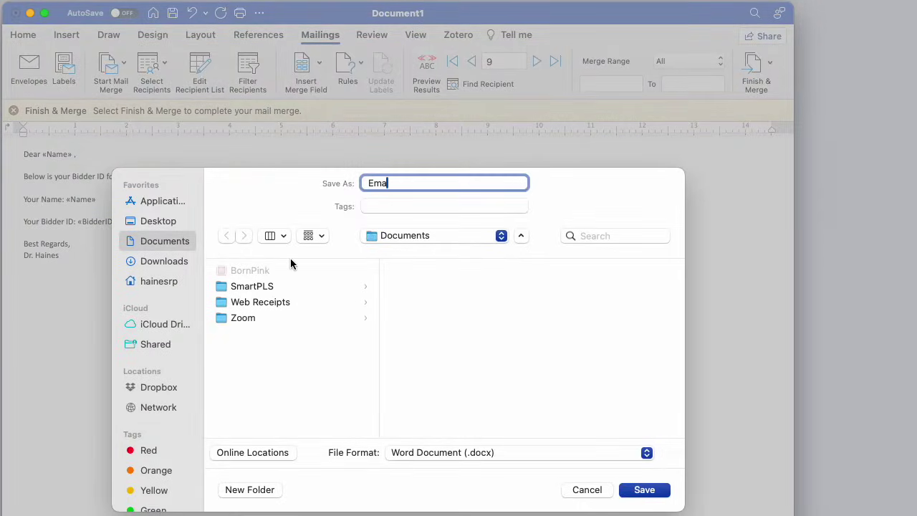
type("il Merge")
left_click(156, 220)
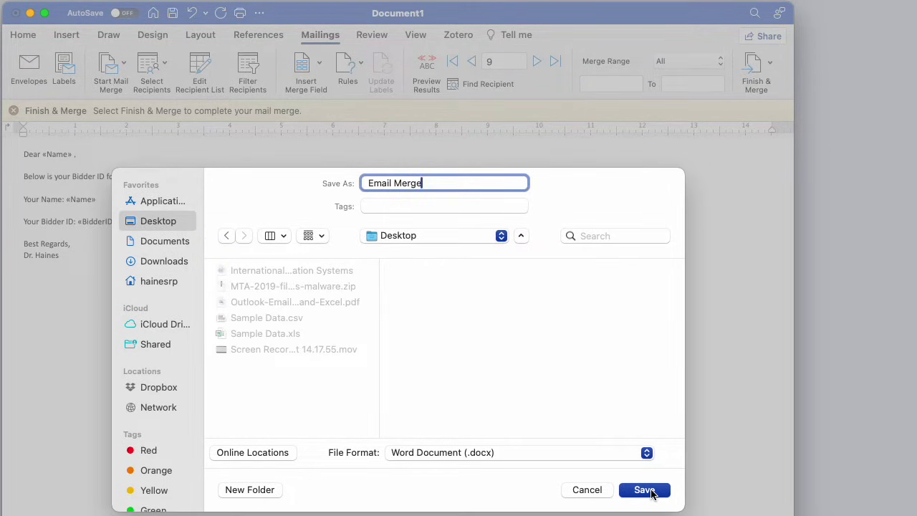
left_click(650, 492)
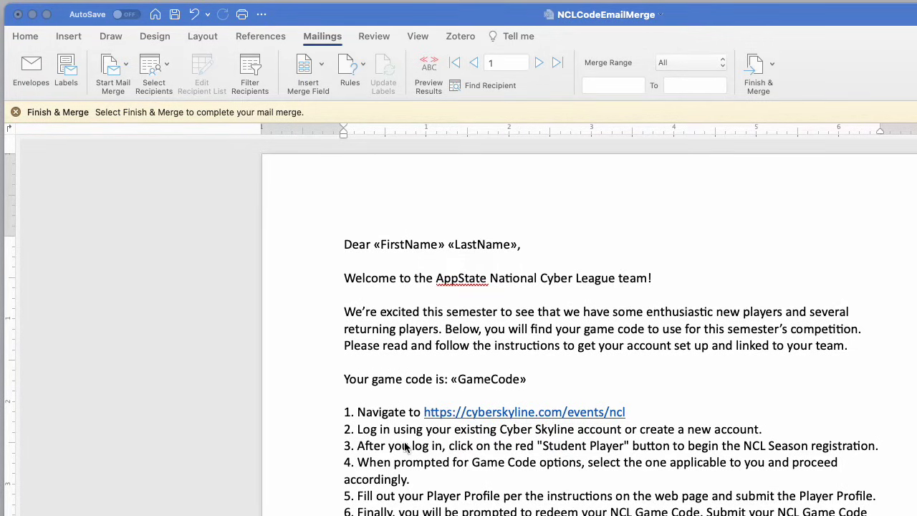
Preview the NCLCodeEmailMerge letter with record data, then return to its merge field codes.
left_click(799, 75)
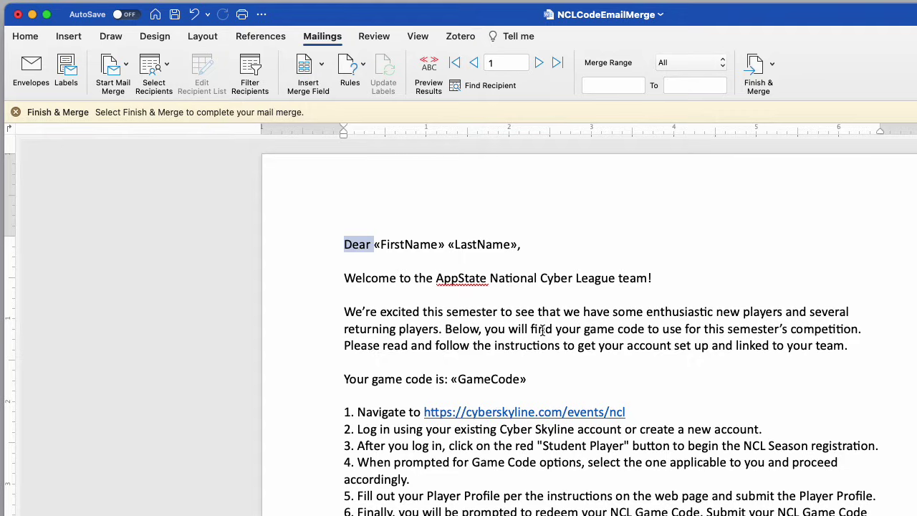
left_click(770, 64)
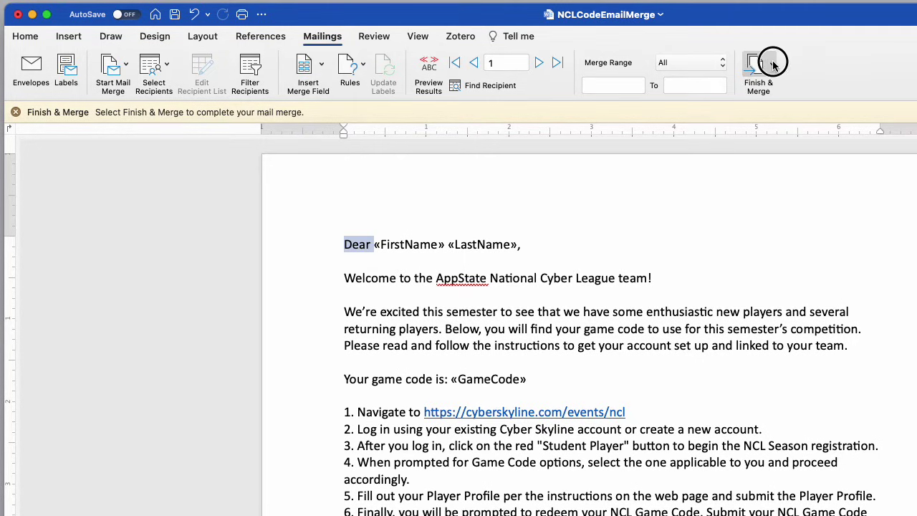
left_click(776, 57)
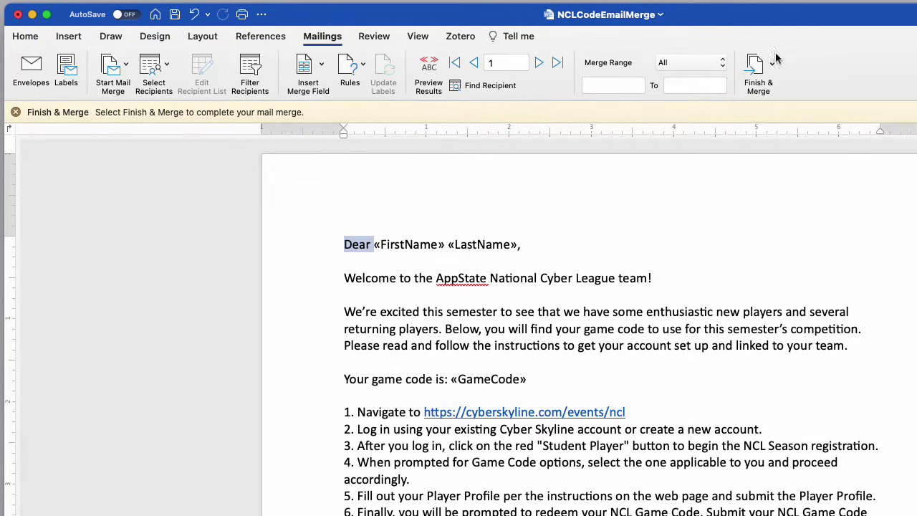
left_click(430, 68)
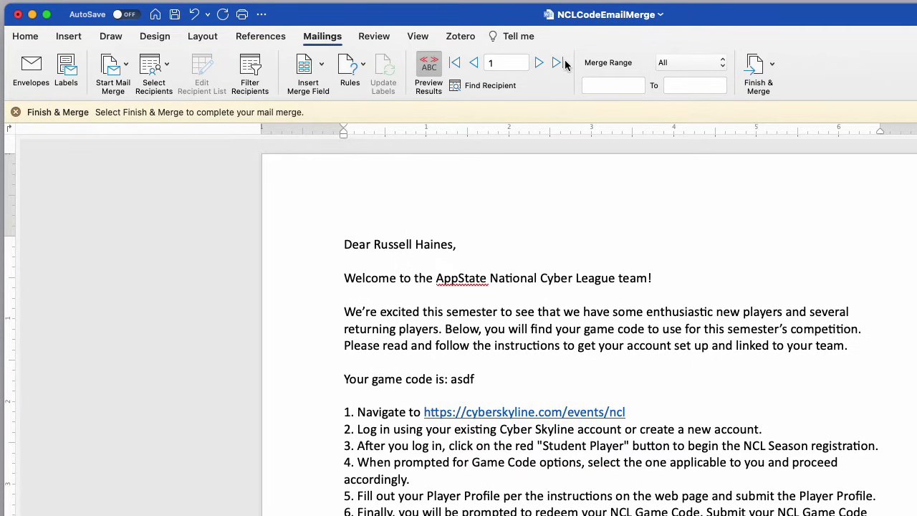
left_click(431, 68)
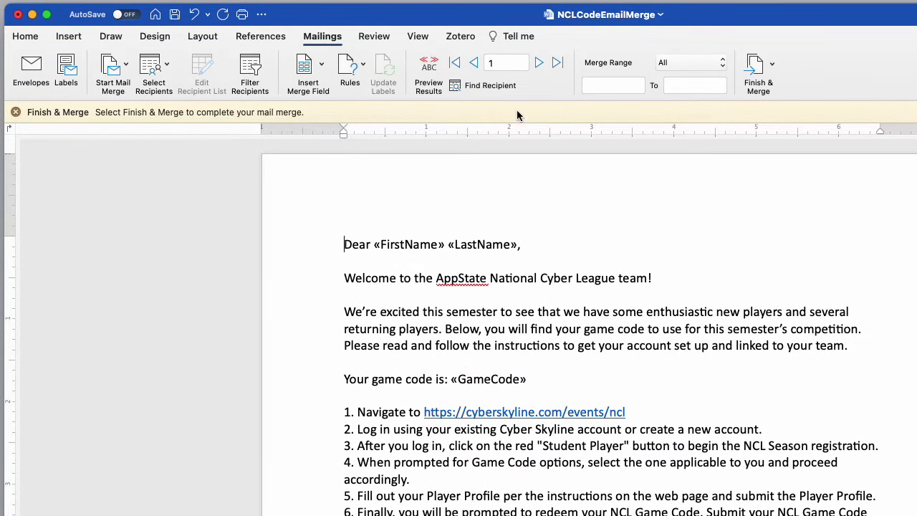
left_click(538, 62)
left_click(770, 67)
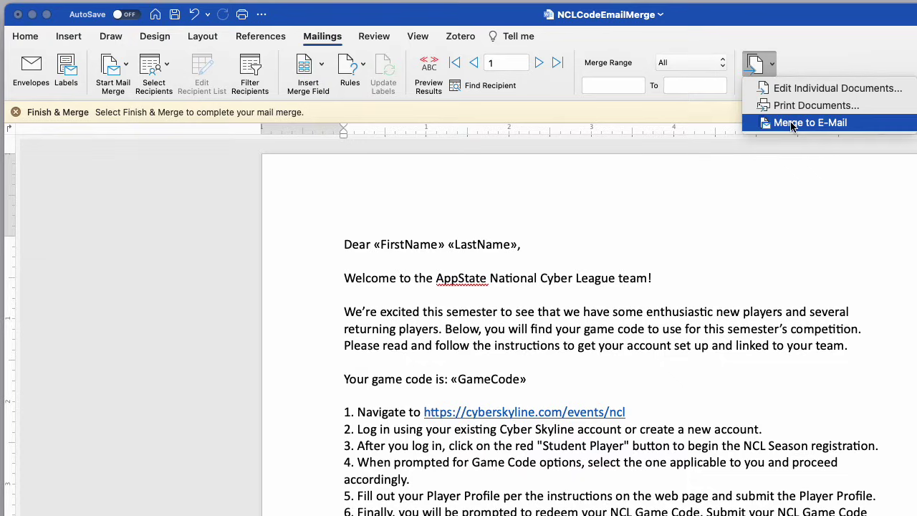
Merge to e-mail addressed to Email, subject 'NCL Game Code and Info', as HTML Message.
left_click(758, 66)
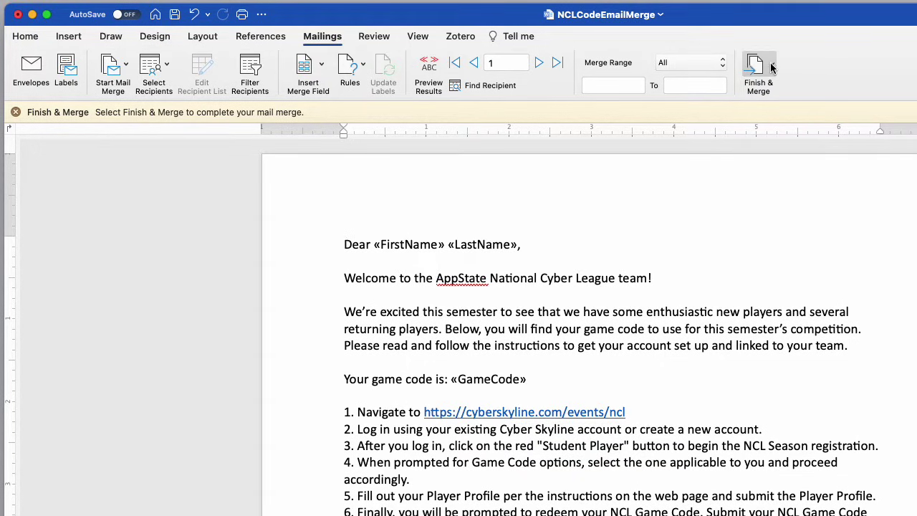
left_click(768, 68)
left_click(784, 127)
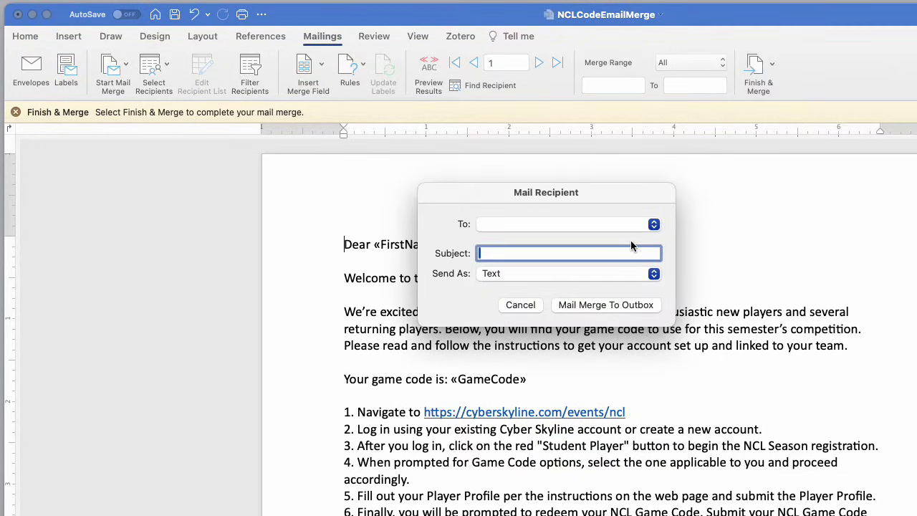
left_click(604, 224)
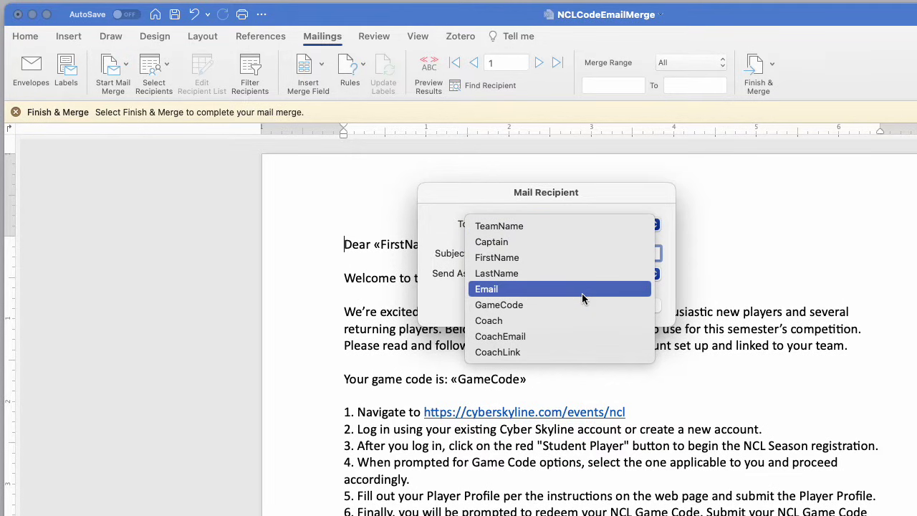
left_click(486, 290)
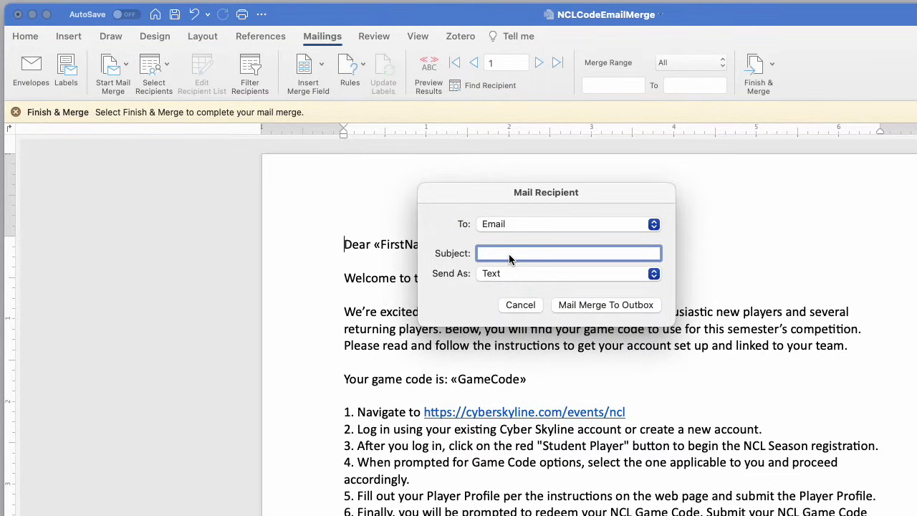
type("NCL Game Code and Info")
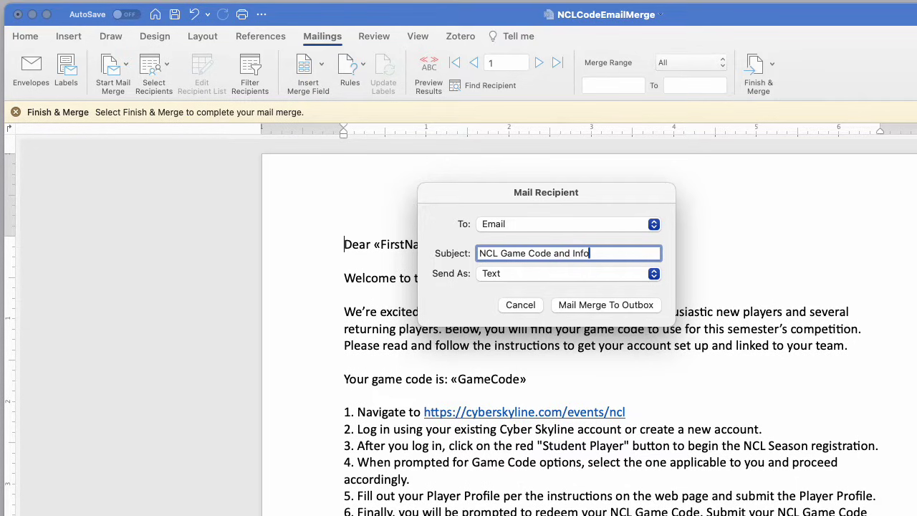
left_click(654, 274)
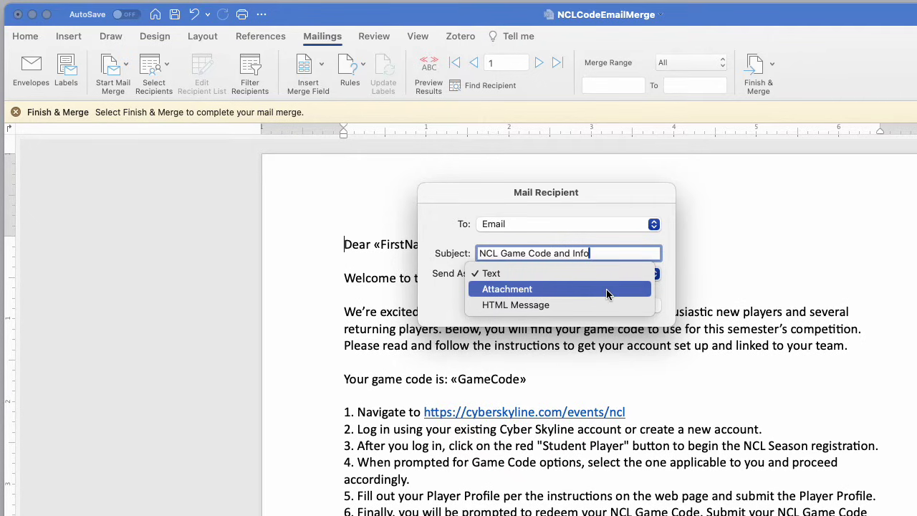
left_click(496, 305)
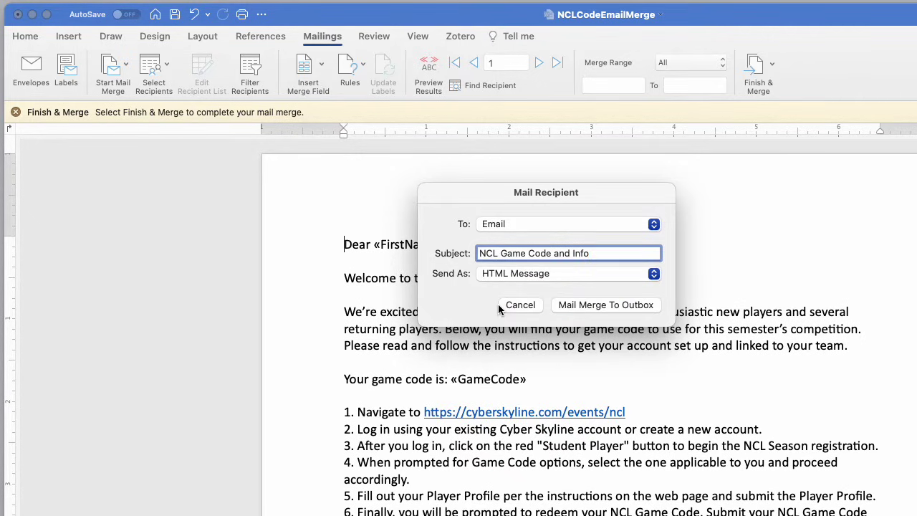
Send the merged HTML e-mails with Mail Merge To Outbox.
left_click(602, 306)
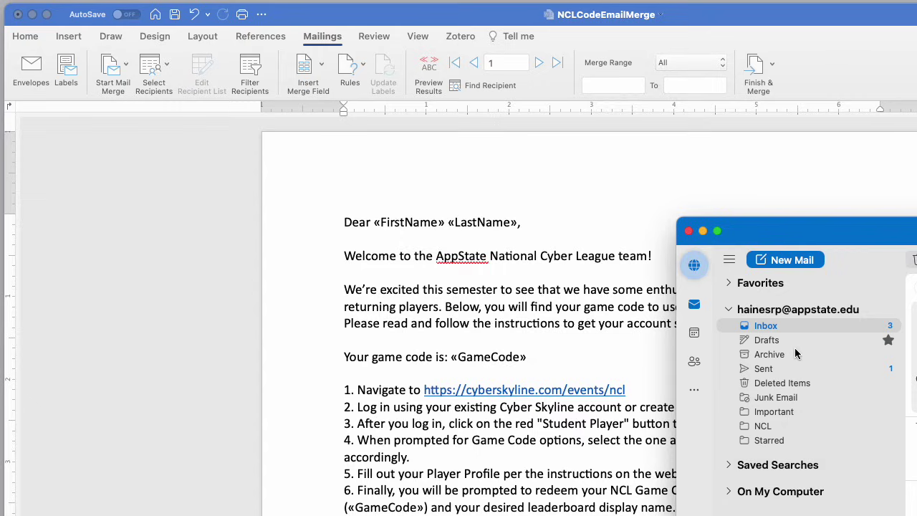
Check the NCL Game Code and Info message in Sent, then open its Inbox copy greeting the recipient by name.
left_click(764, 369)
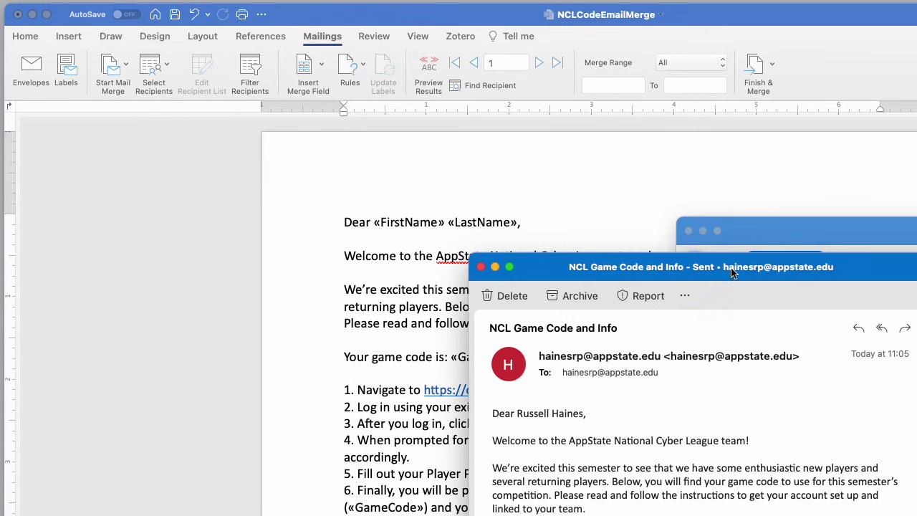
left_click_drag(731, 265, 672, 197)
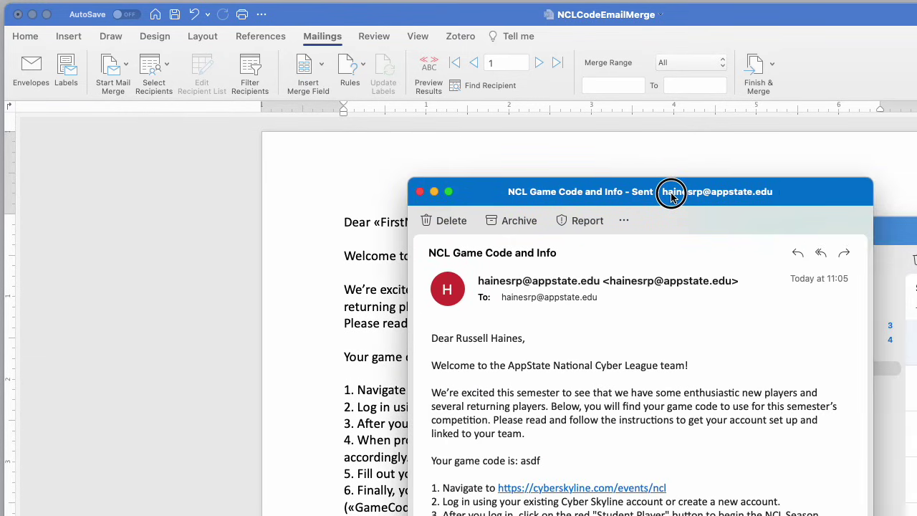
left_click(419, 191)
left_click(810, 330)
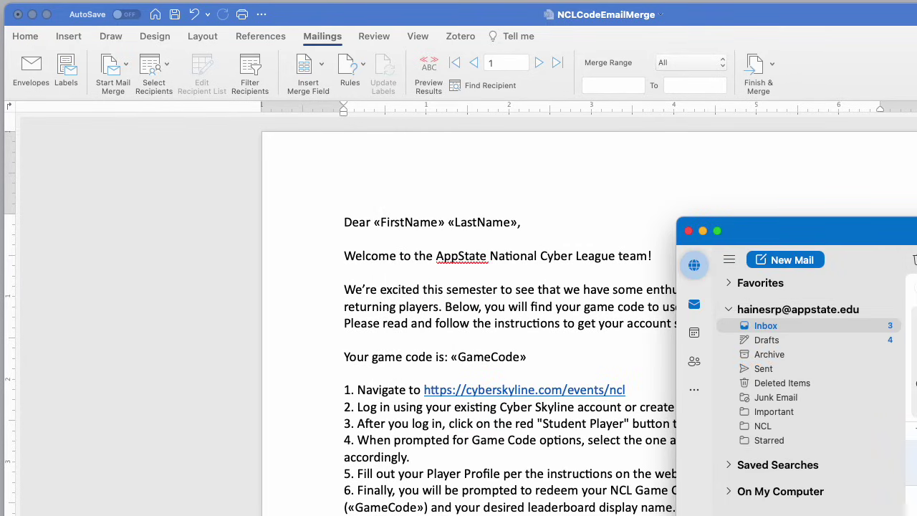
left_click_drag(629, 185, 620, 252)
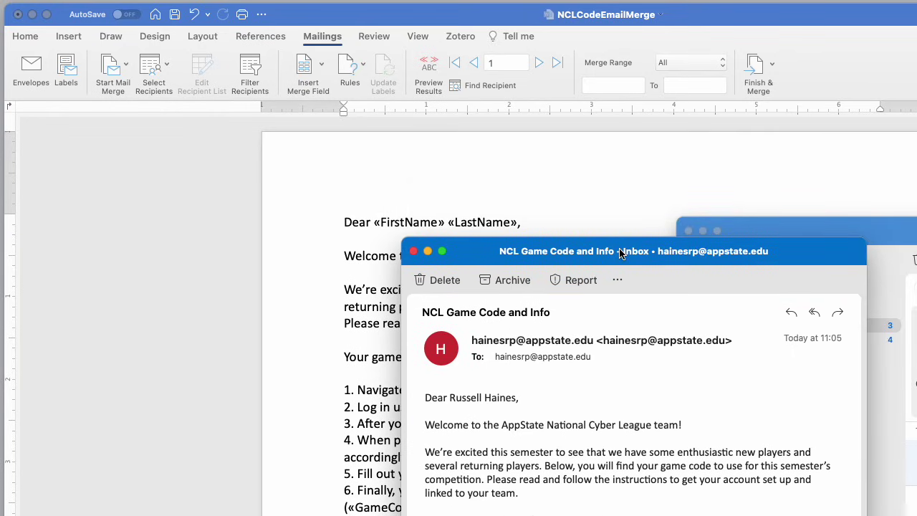